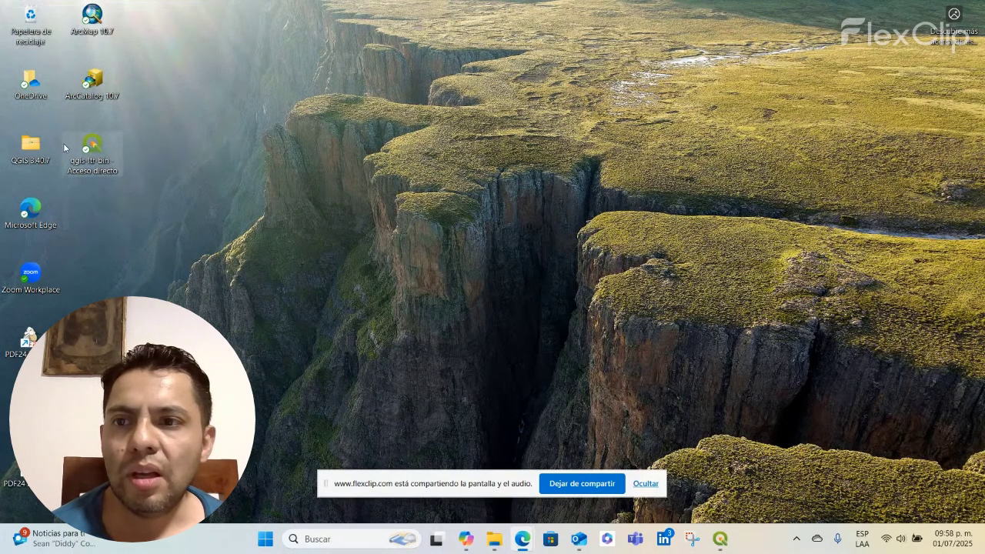
# Switch to QGIS and start browsing for a vector dataset file in the data source manager.
pyautogui.click(719, 544)
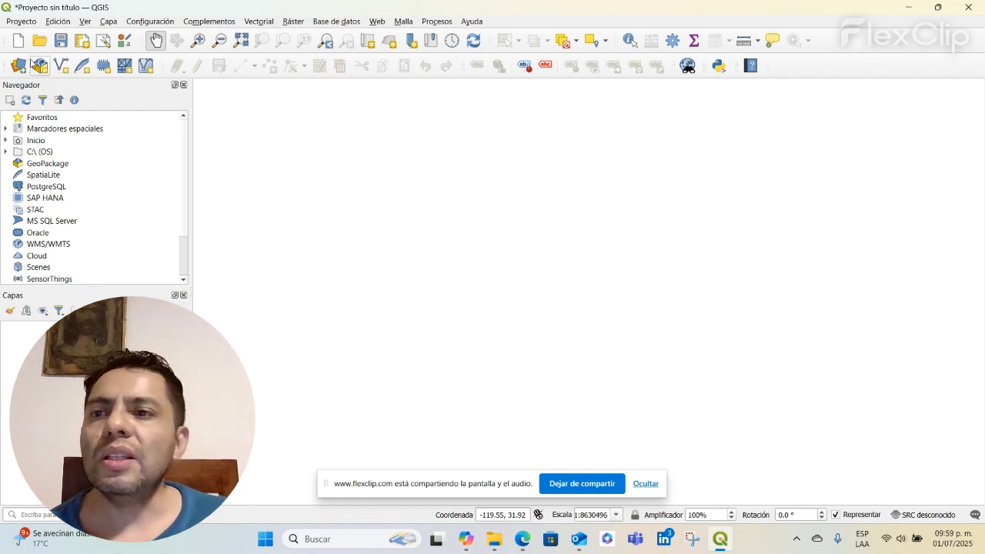
pyautogui.click(20, 66)
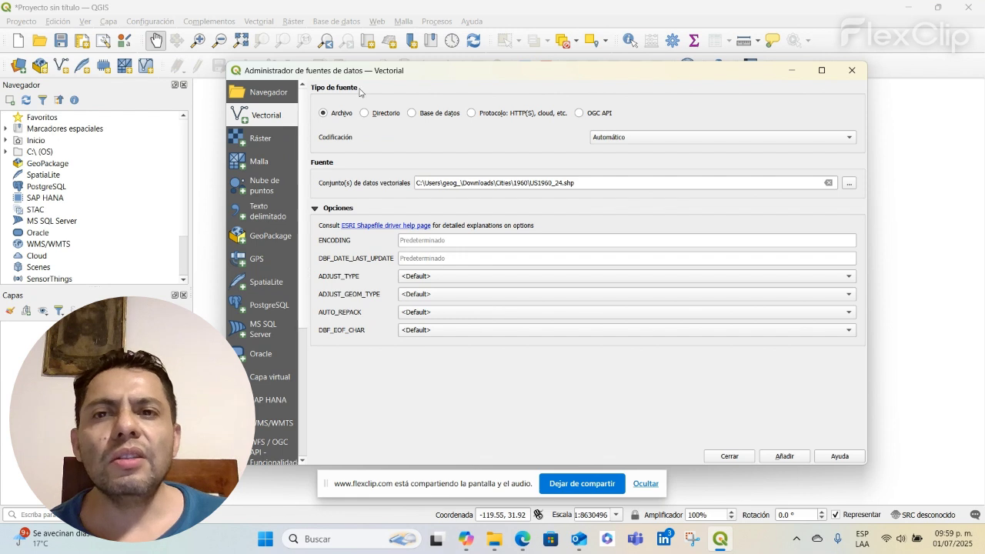
pyautogui.click(256, 138)
pyautogui.click(273, 117)
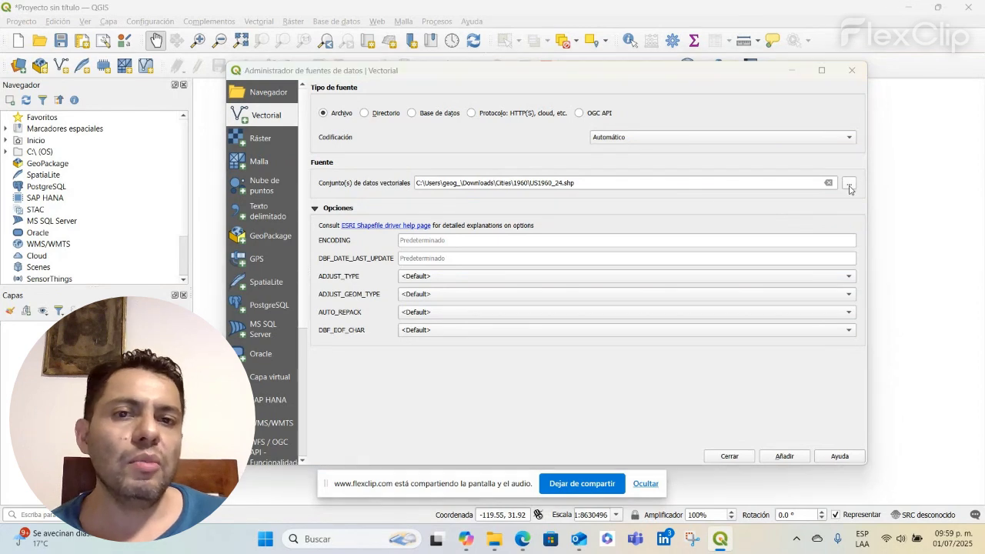
pyautogui.click(850, 186)
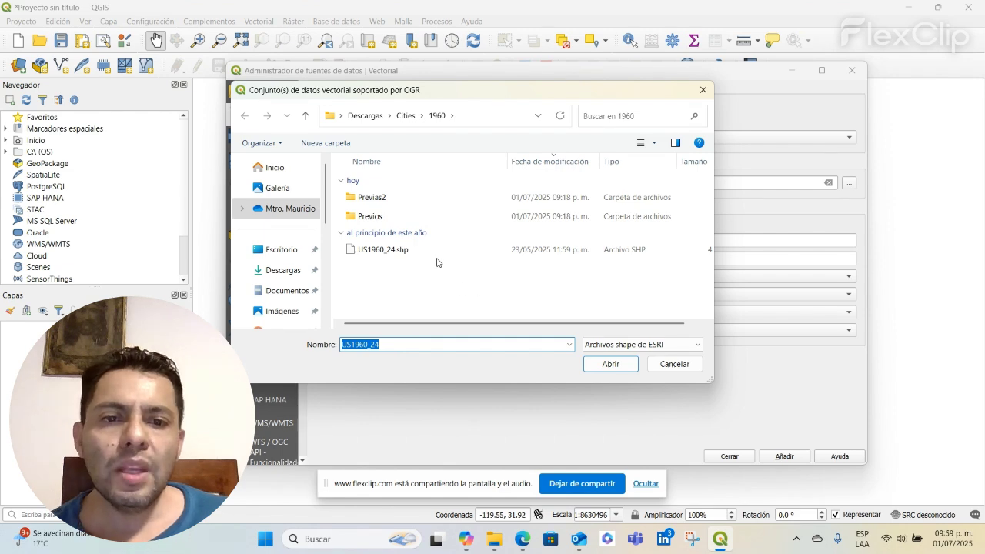
# Show all file types in the 1960 folder and examine the component files of US1960_24 with their types and sizes.
pyautogui.click(643, 345)
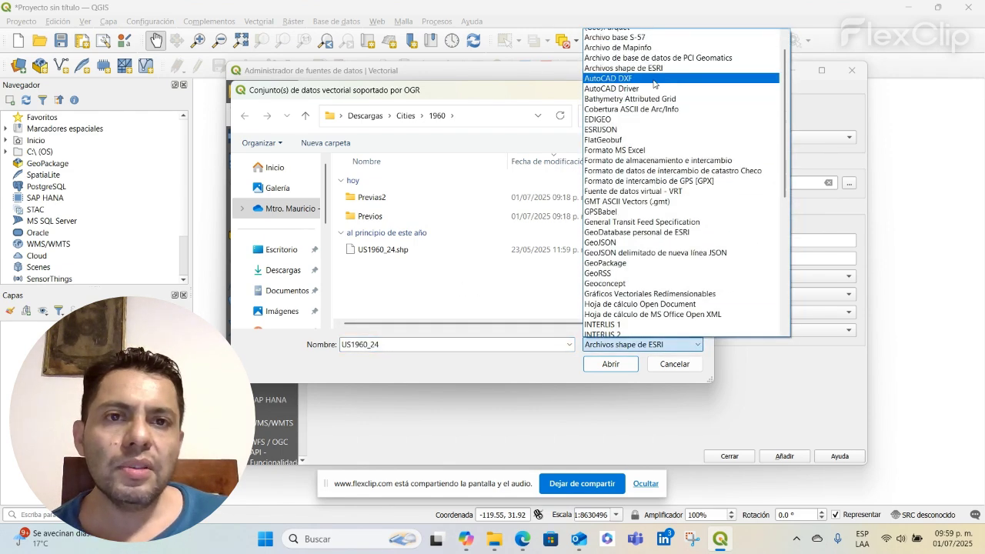
pyautogui.scroll(3, 647, 69)
pyautogui.click(647, 35)
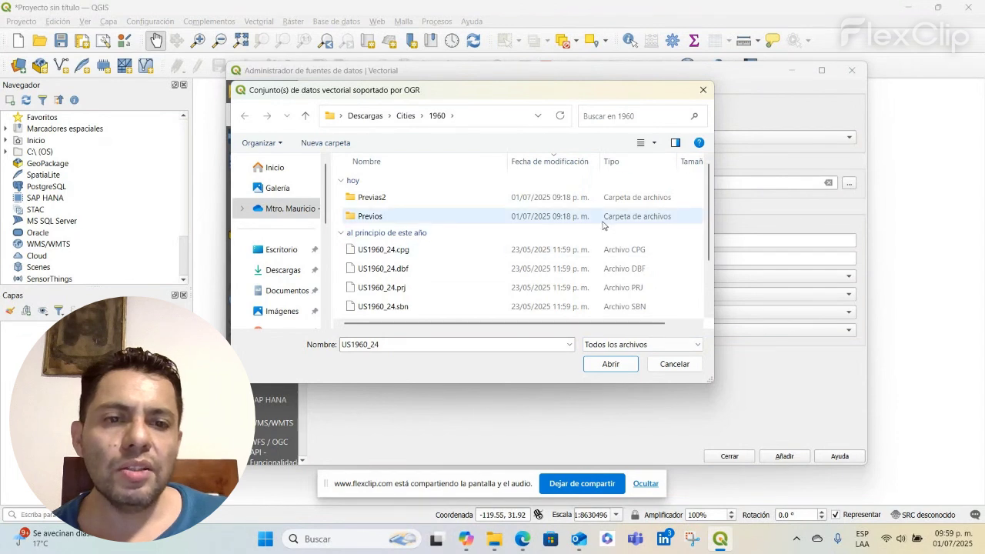
pyautogui.scroll(-3, 632, 219)
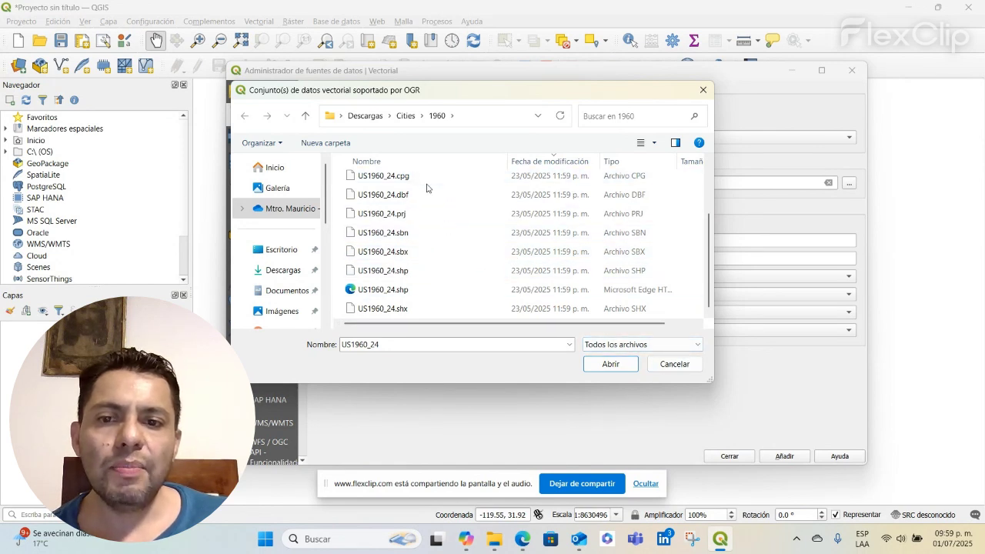
pyautogui.click(441, 271)
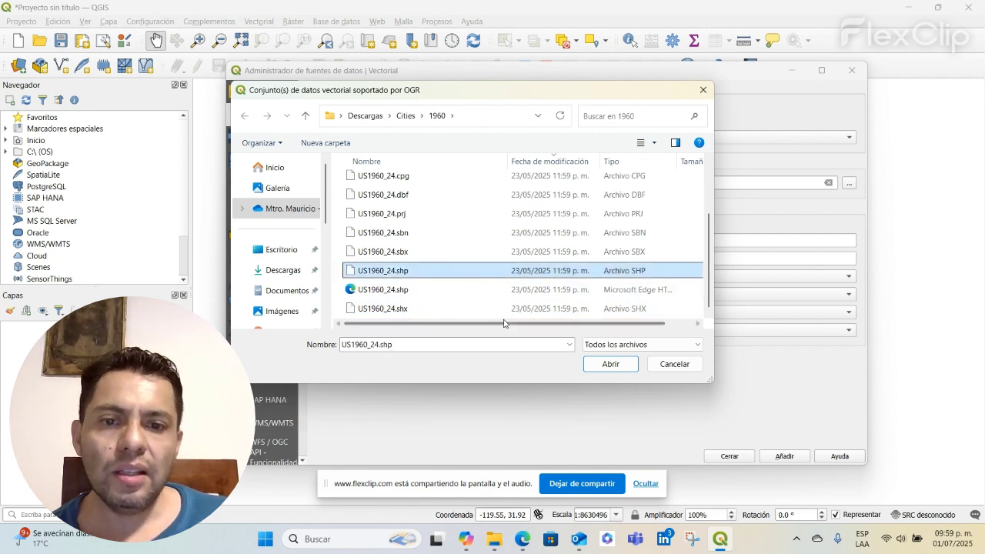
pyautogui.moveTo(501, 329); pyautogui.dragTo(589, 331)
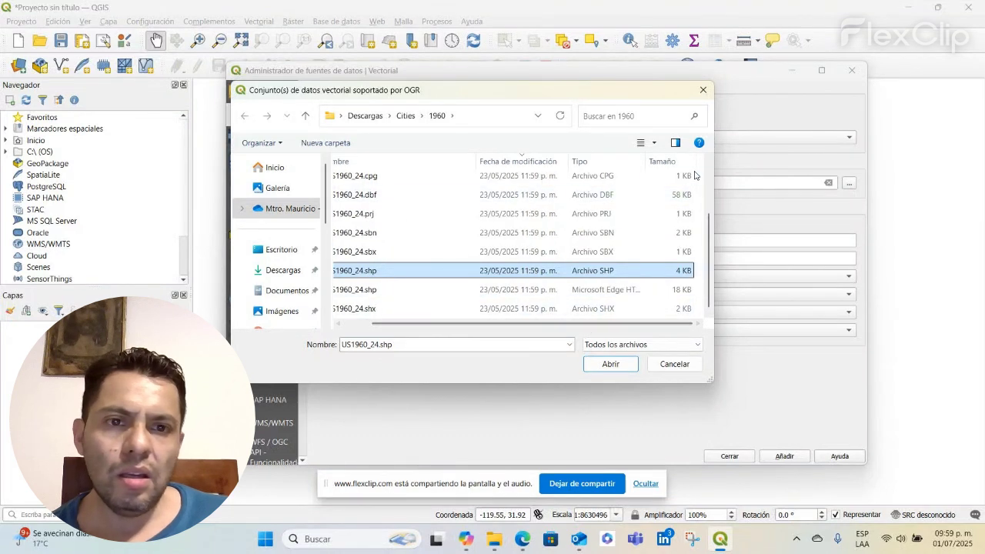
pyautogui.scroll(3, 515, 224)
pyautogui.scroll(-3, 514, 231)
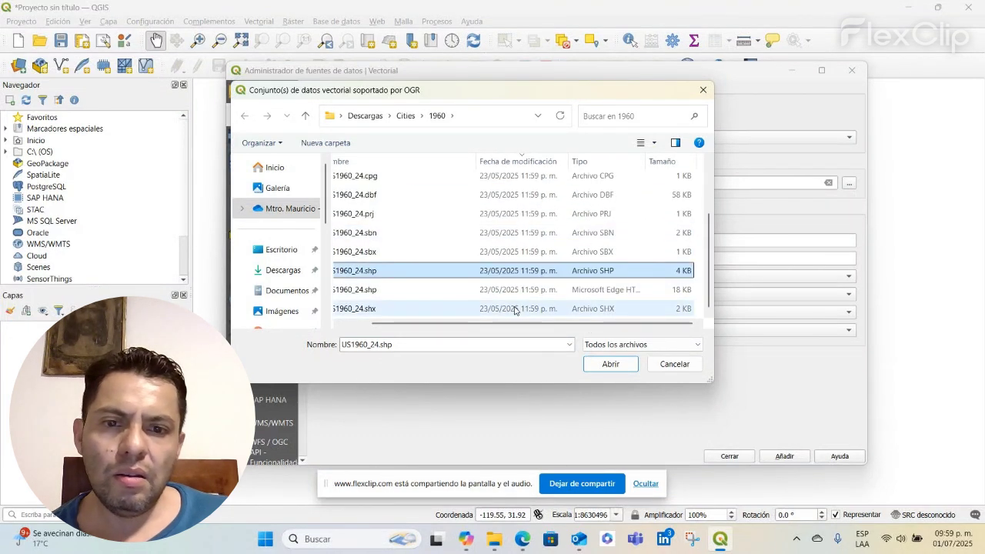
pyautogui.moveTo(475, 328); pyautogui.dragTo(431, 328)
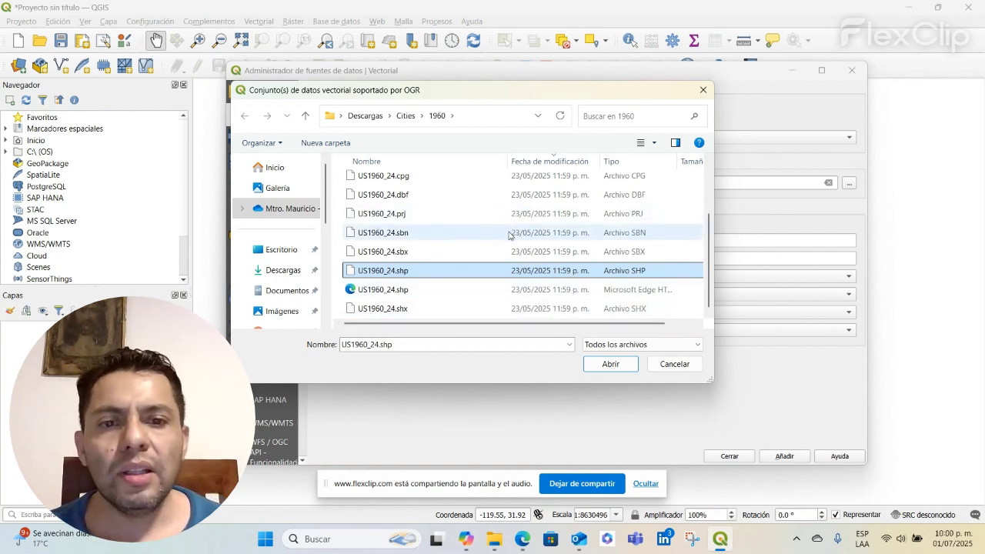
# Limit the file list to ESRI shapefiles and add US1960_24.shp to the project as a vector layer.
pyautogui.click(668, 345)
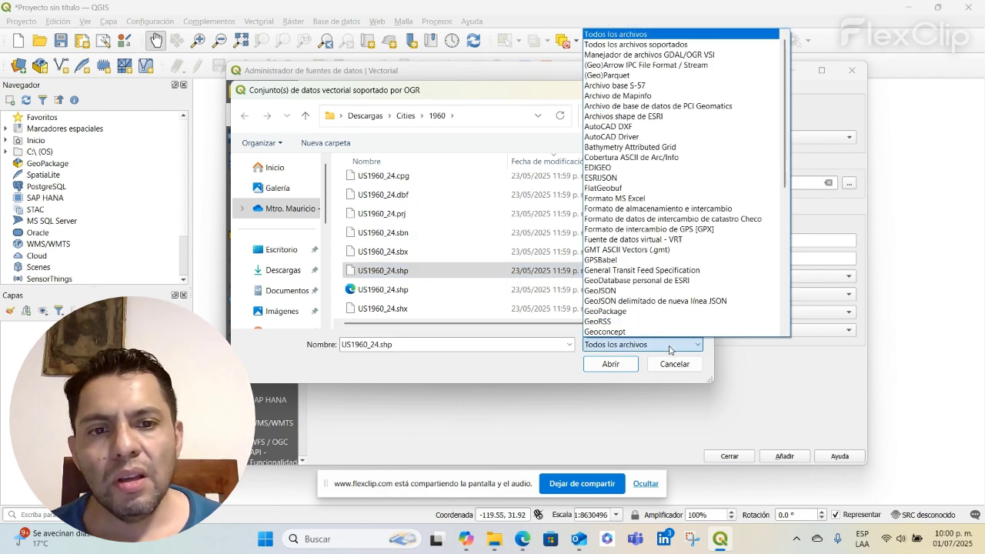
pyautogui.click(640, 116)
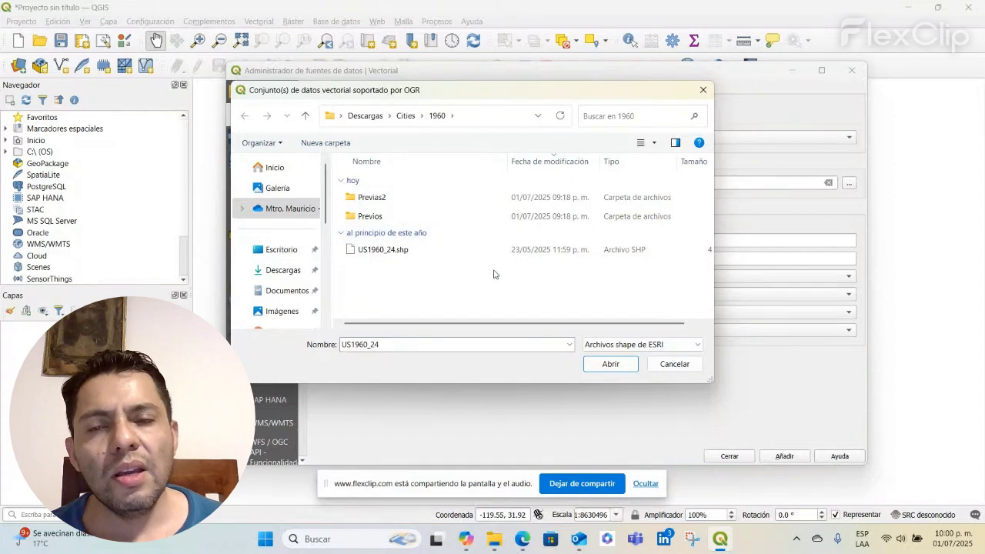
pyautogui.click(421, 255)
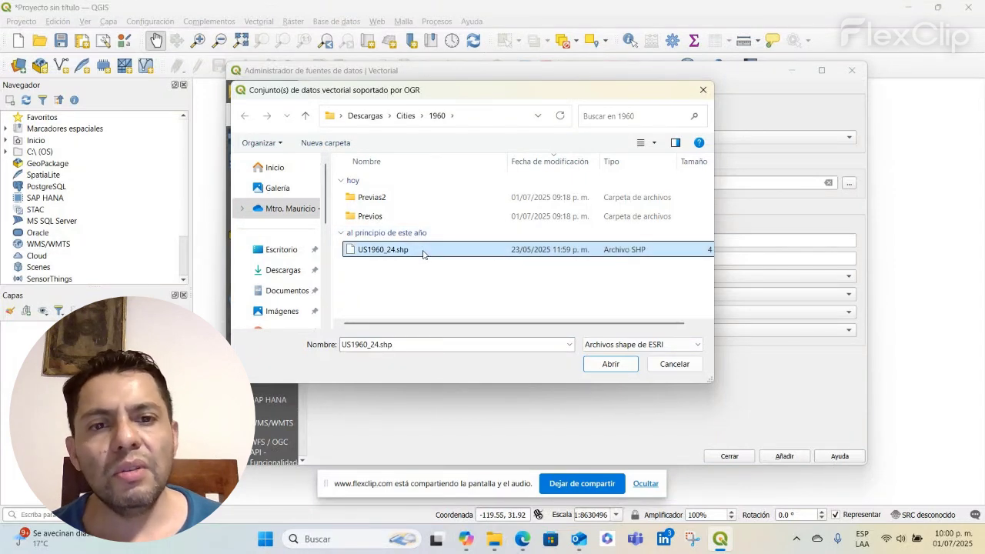
pyautogui.click(597, 362)
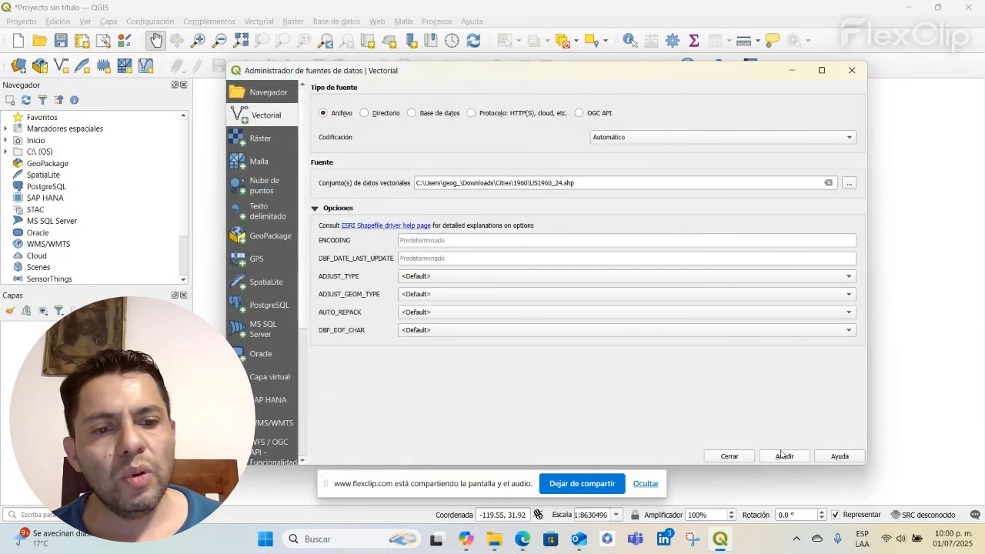
pyautogui.click(782, 455)
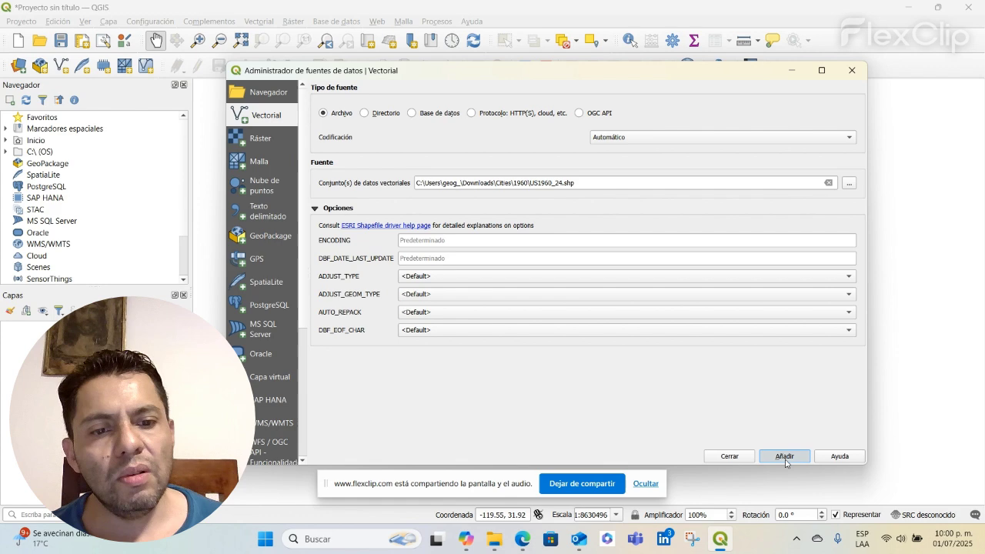
pyautogui.click(729, 456)
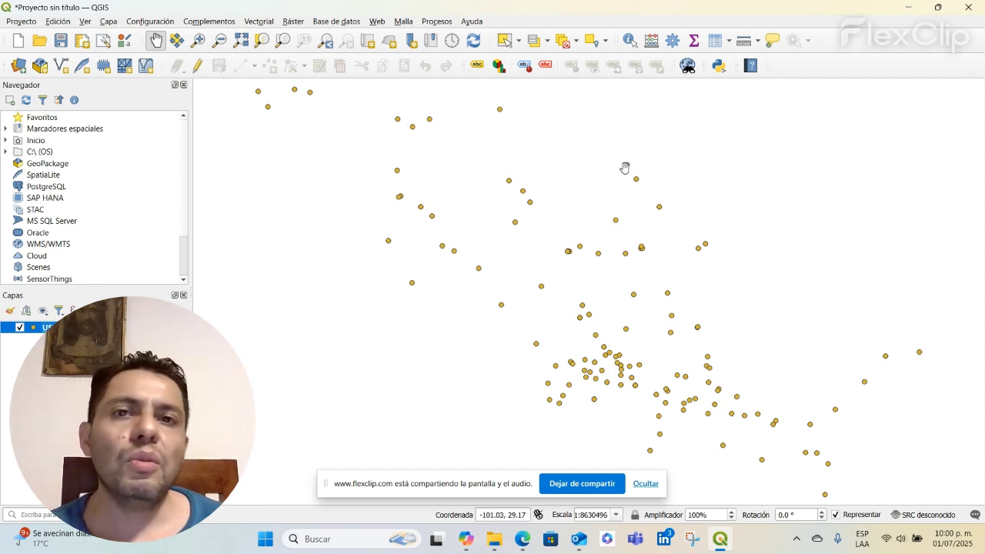
# Find the QuickMapServices plugin by searching for "quickmap" and install it.
pyautogui.click(213, 23)
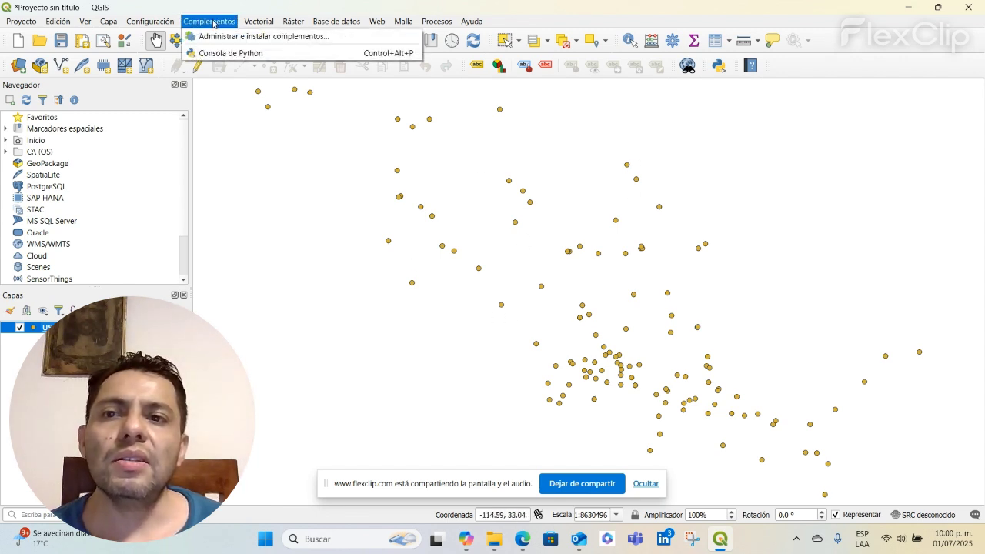
pyautogui.click(231, 37)
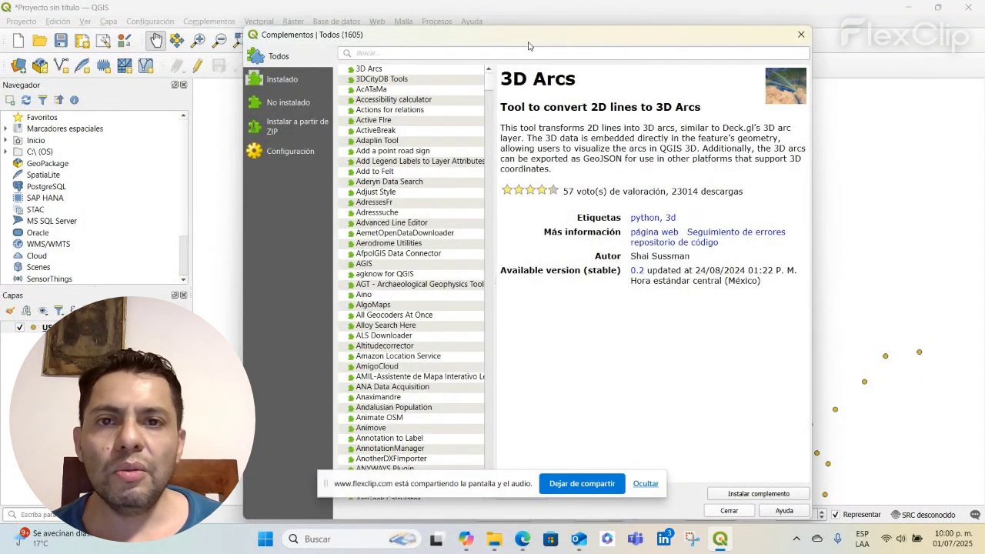
pyautogui.click(507, 52)
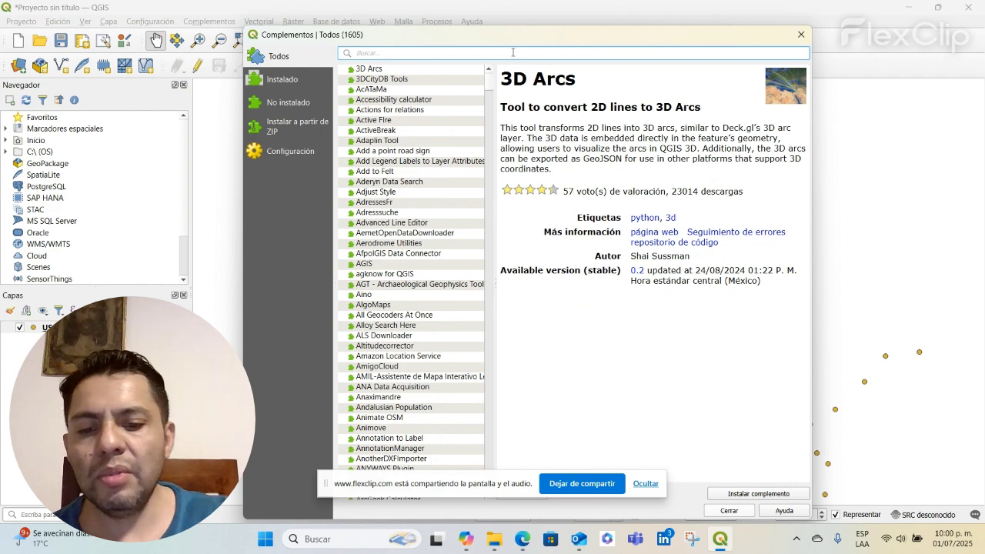
pyautogui.write('quick')
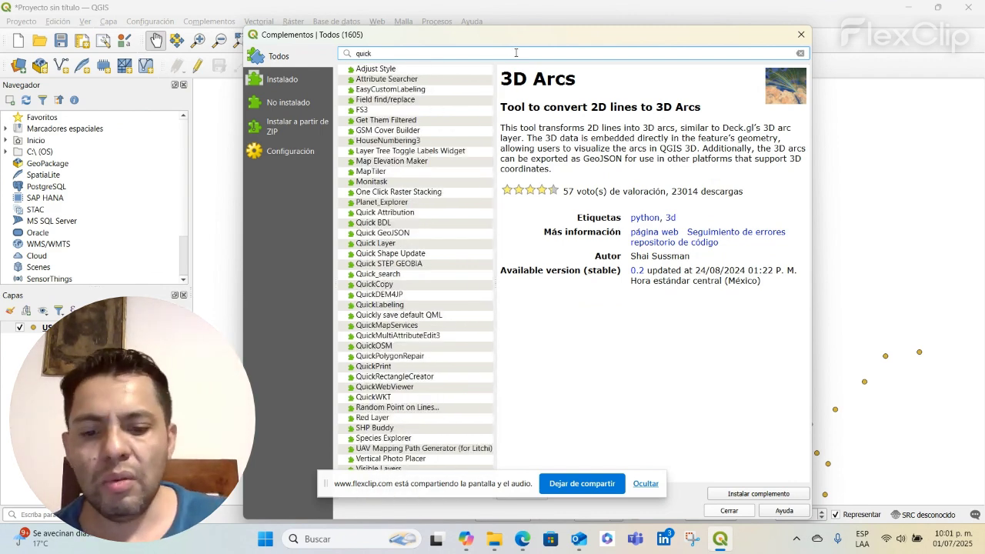
pyautogui.write('map')
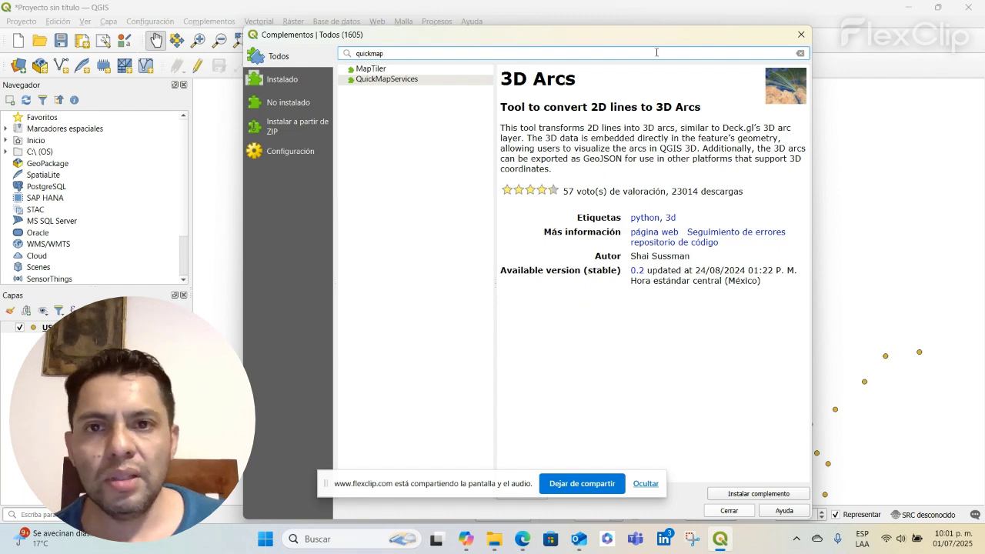
pyautogui.click(453, 82)
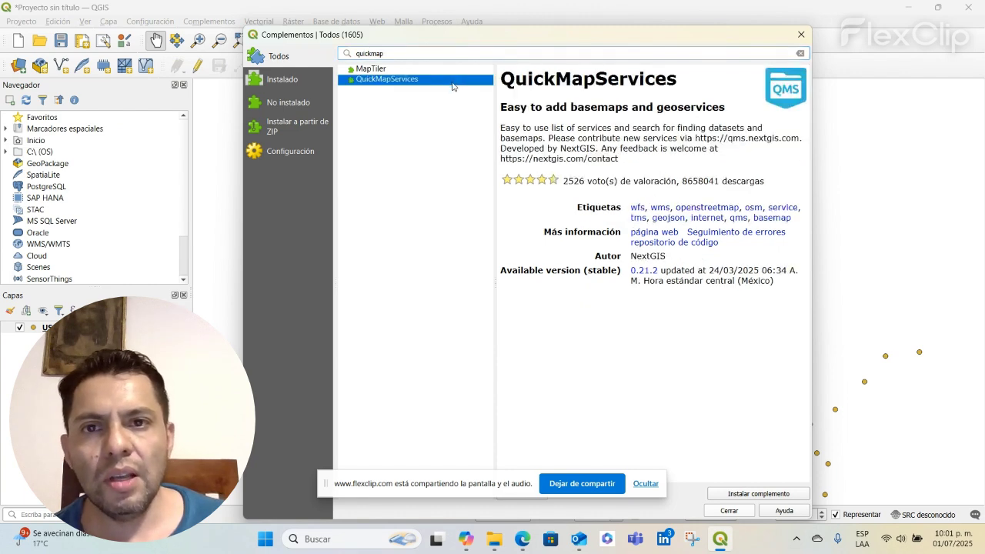
pyautogui.click(745, 494)
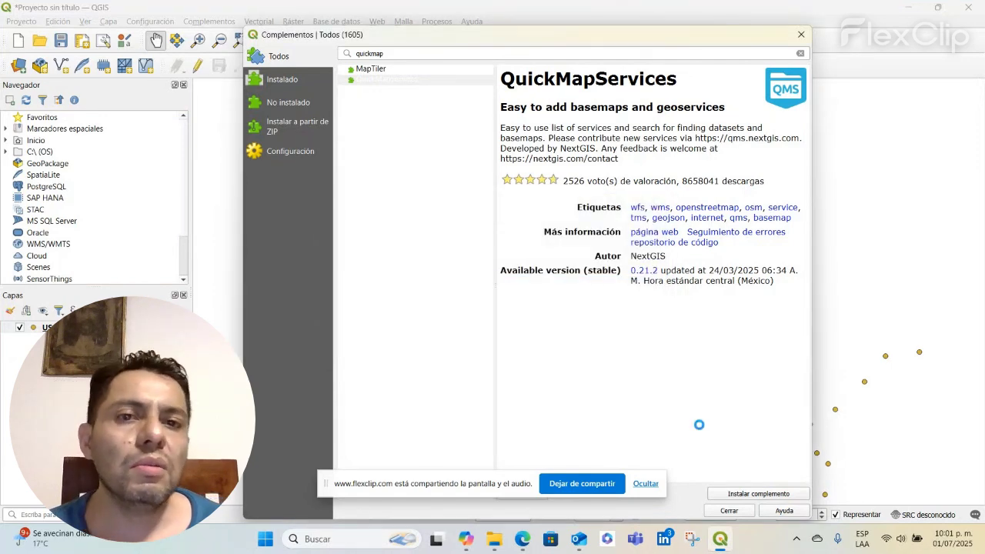
pyautogui.click(733, 512)
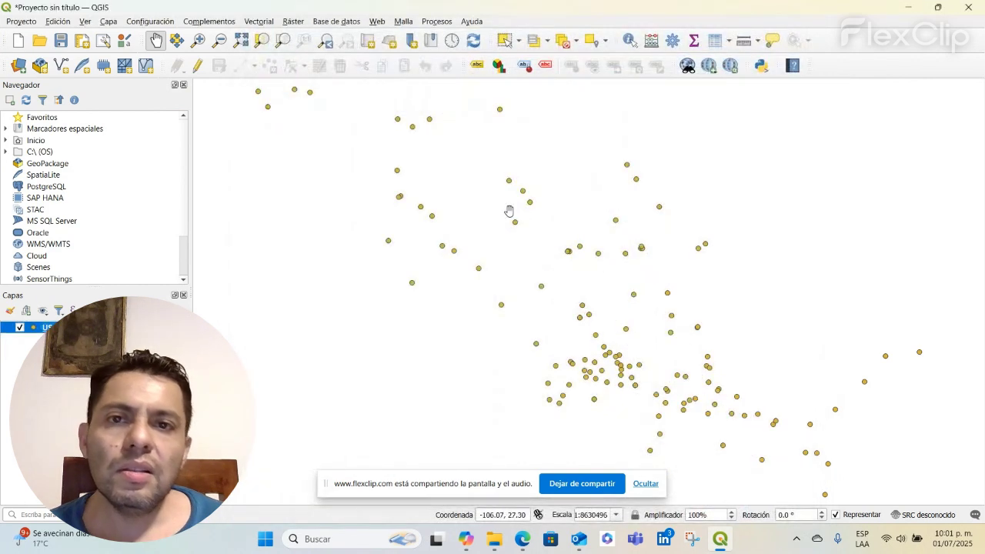
# Search QuickMapServices for "google" and add the Google Satellite basemap to the project.
pyautogui.click(377, 23)
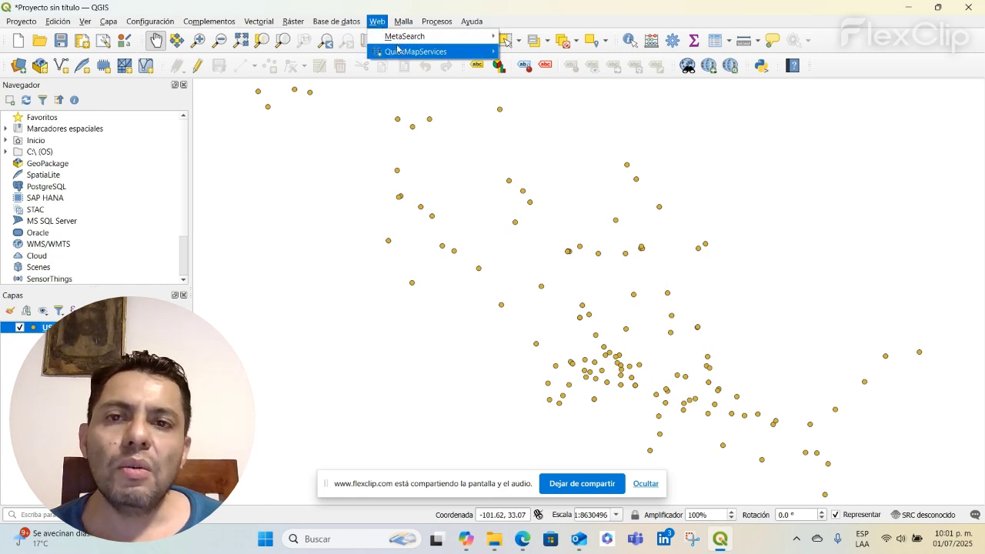
pyautogui.moveTo(436, 53)
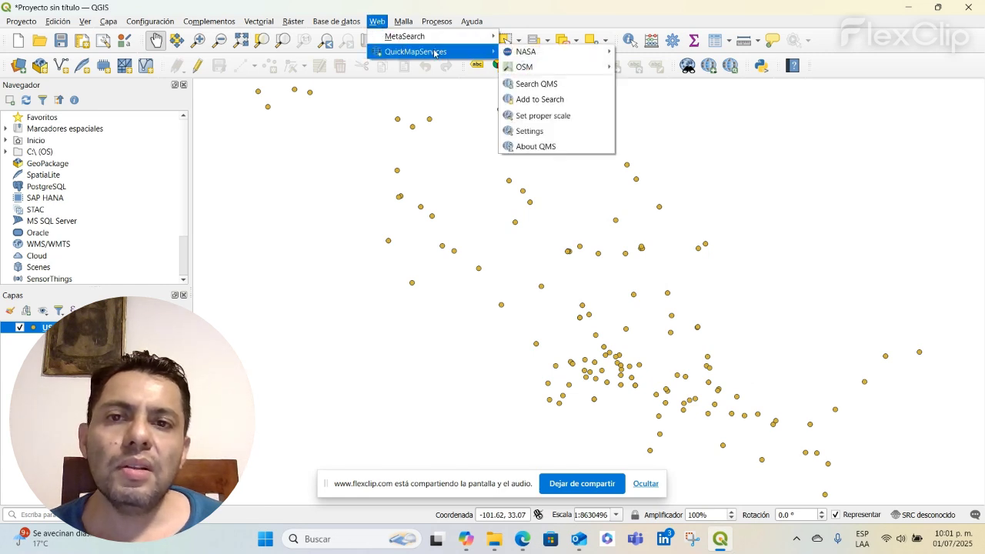
pyautogui.click(568, 90)
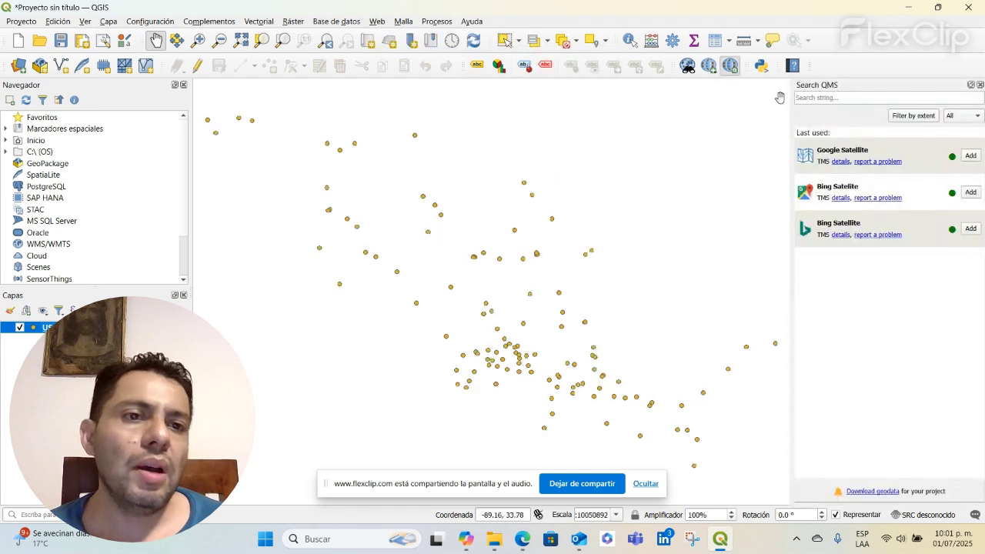
pyautogui.click(851, 97)
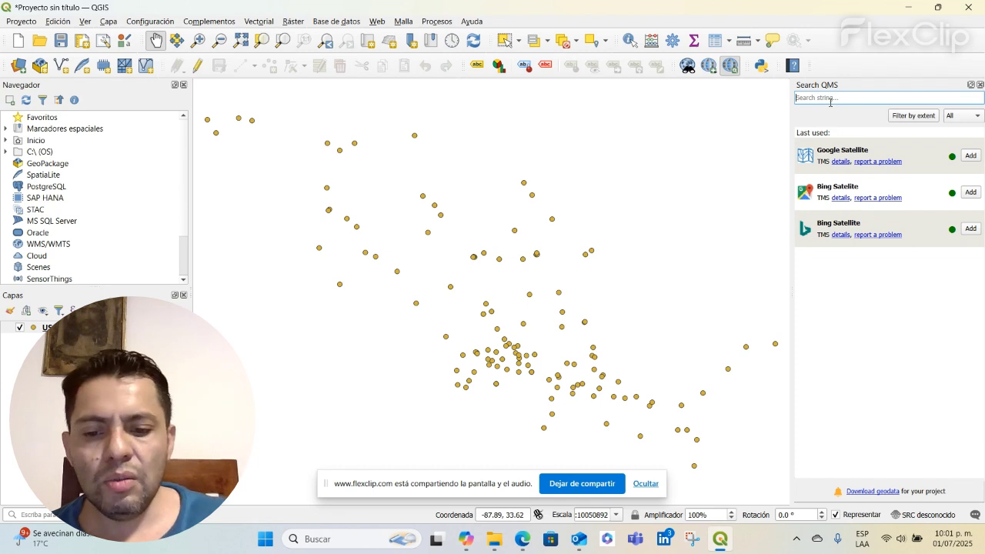
pyautogui.write('google')
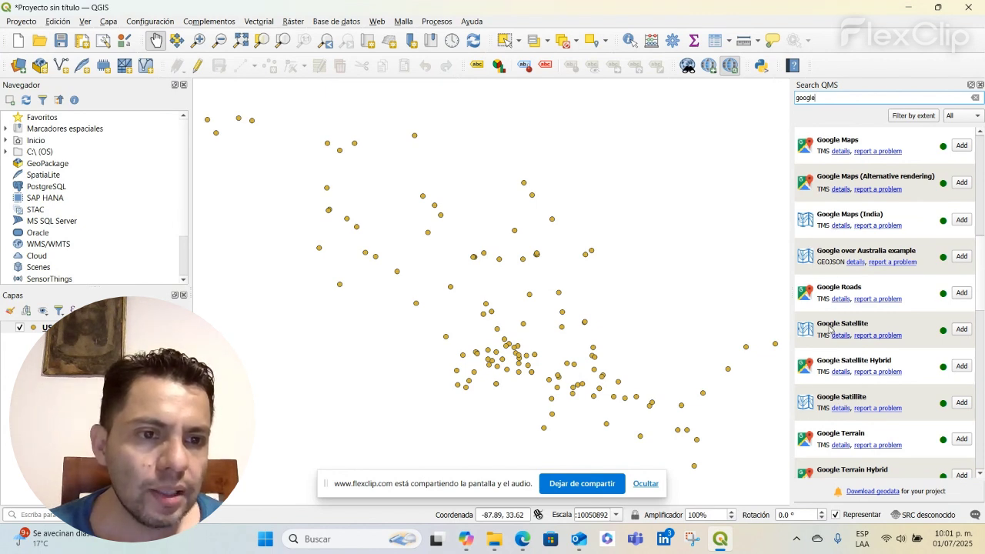
pyautogui.click(964, 329)
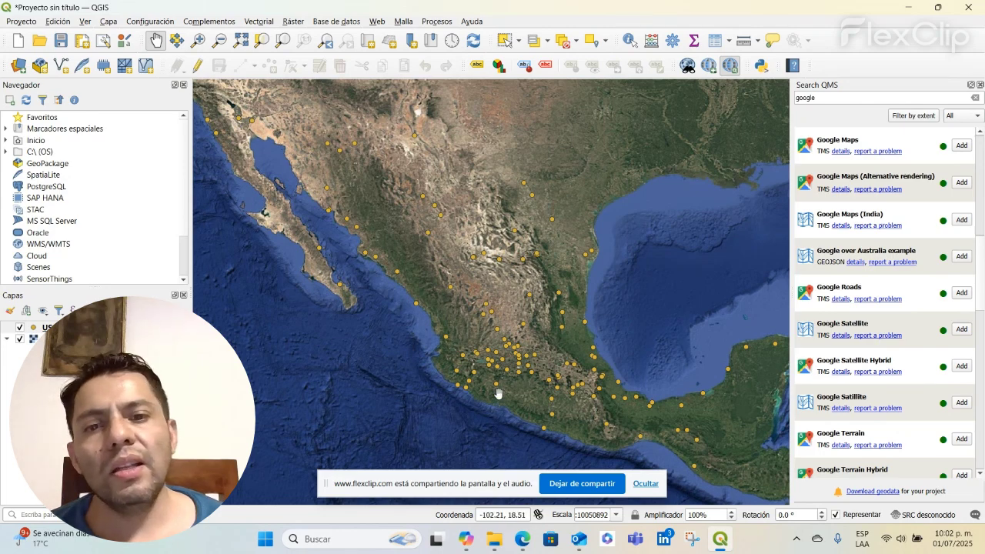
# Examine the city points against the satellite imagery, both close up near the Gulf coast and across the whole of Mexico.
pyautogui.scroll(5, 602, 386)
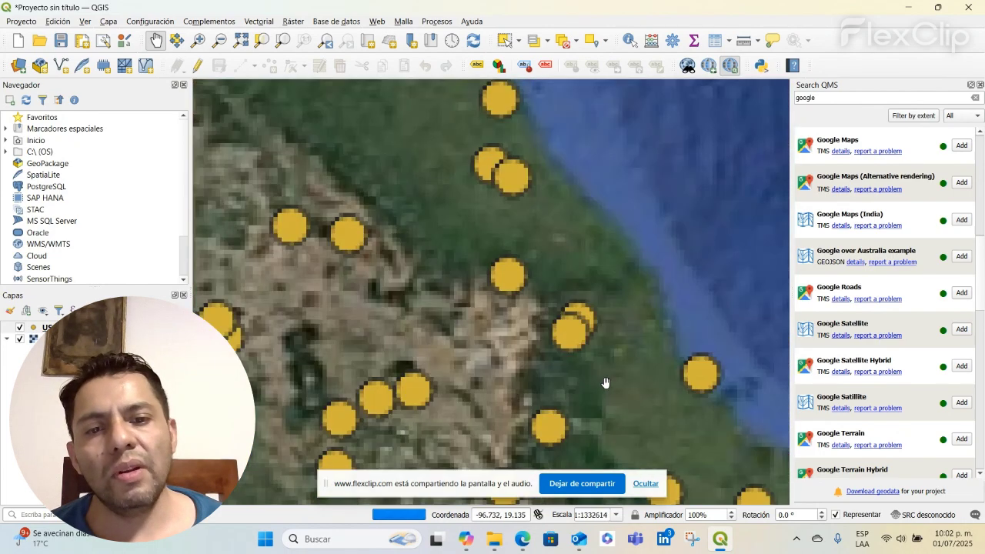
pyautogui.scroll(3, 545, 269)
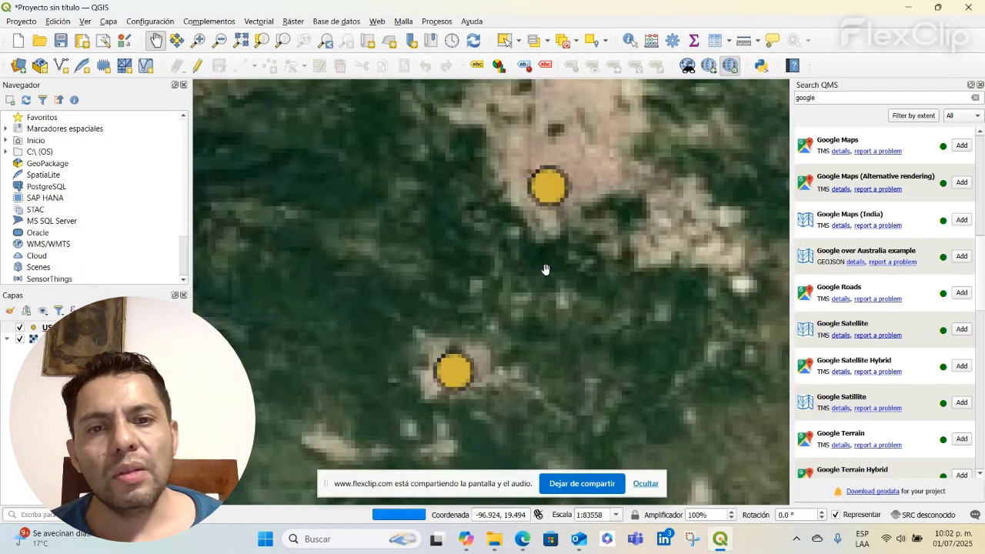
pyautogui.scroll(-2, 550, 191)
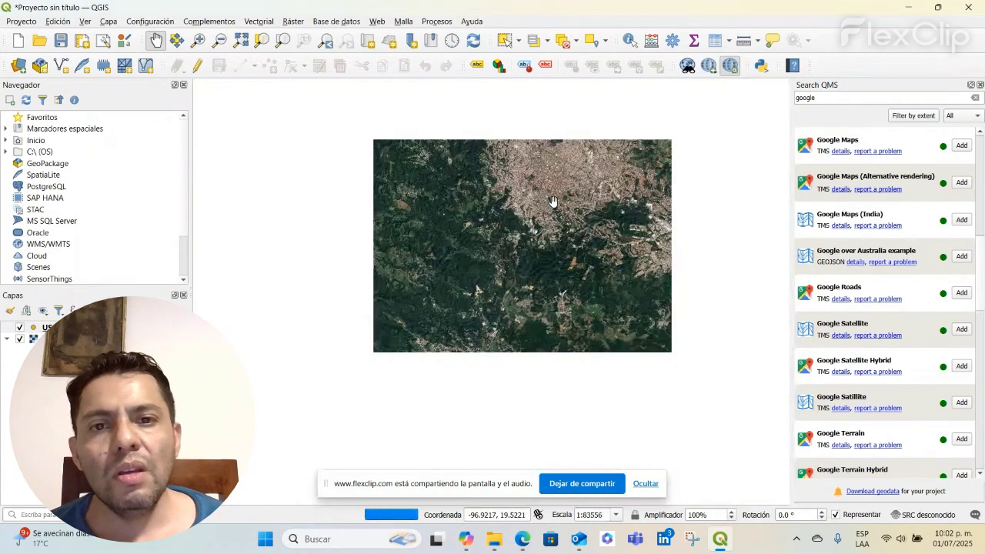
pyautogui.scroll(-3, 570, 269)
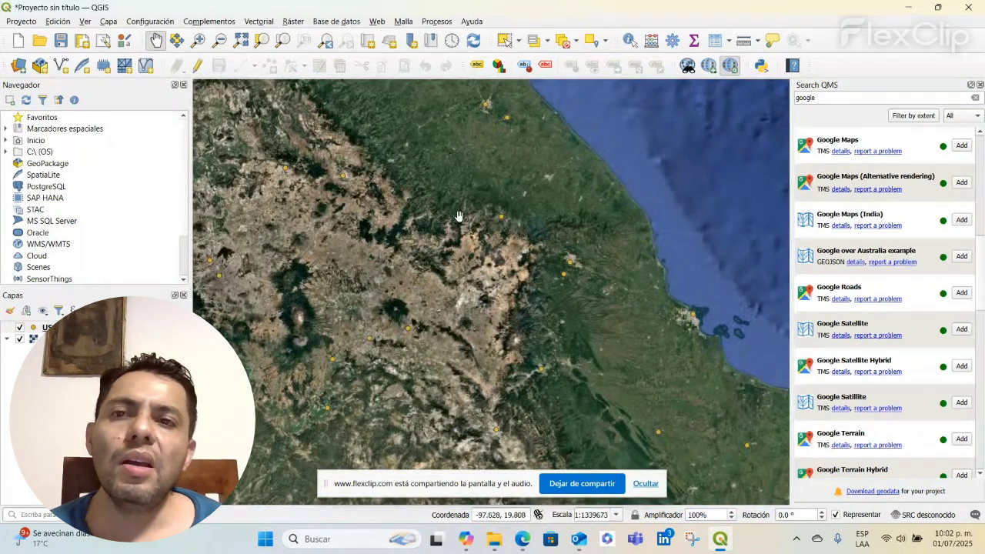
pyautogui.scroll(-1, 521, 238)
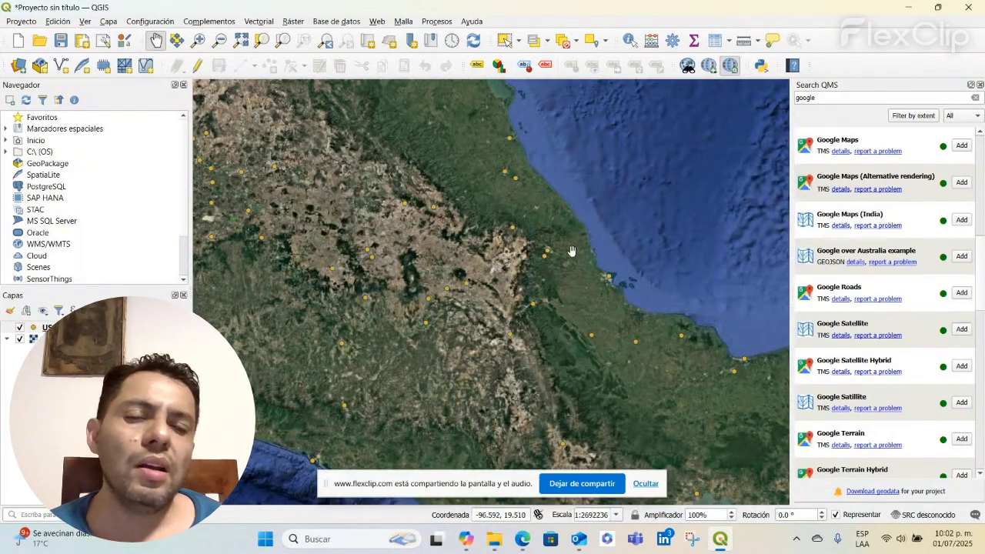
pyautogui.scroll(-2, 546, 253)
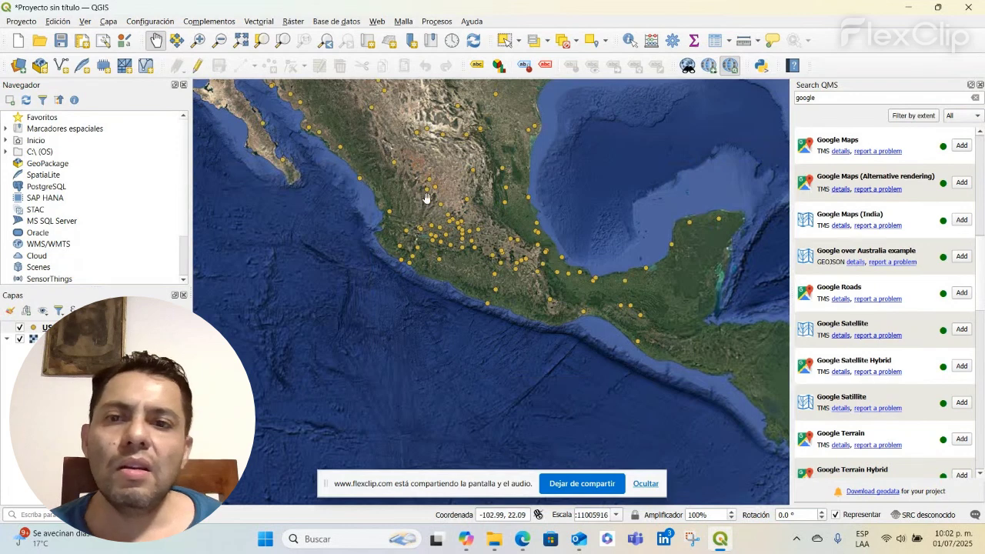
pyautogui.moveTo(446, 174); pyautogui.dragTo(499, 291)
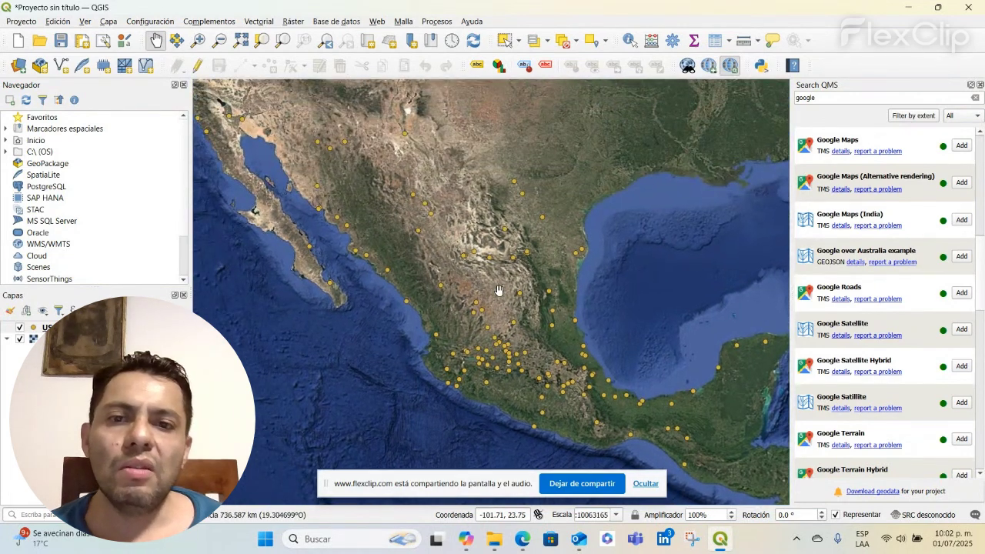